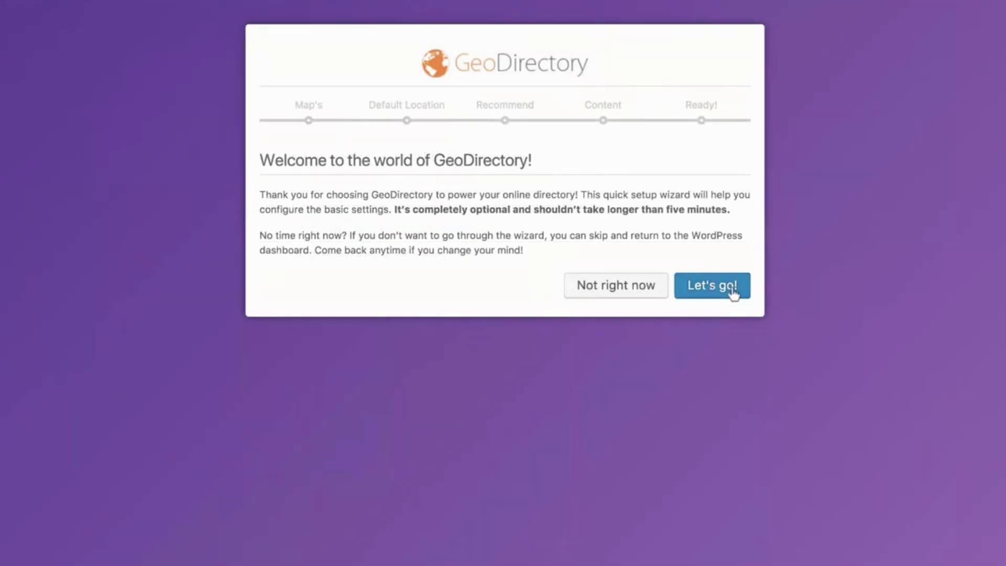
Run the GeoDirectory setup wizard, generating a Google Maps API key under the 'delete me' project.
{"action": "left_click", "coordinate": [732, 290]}
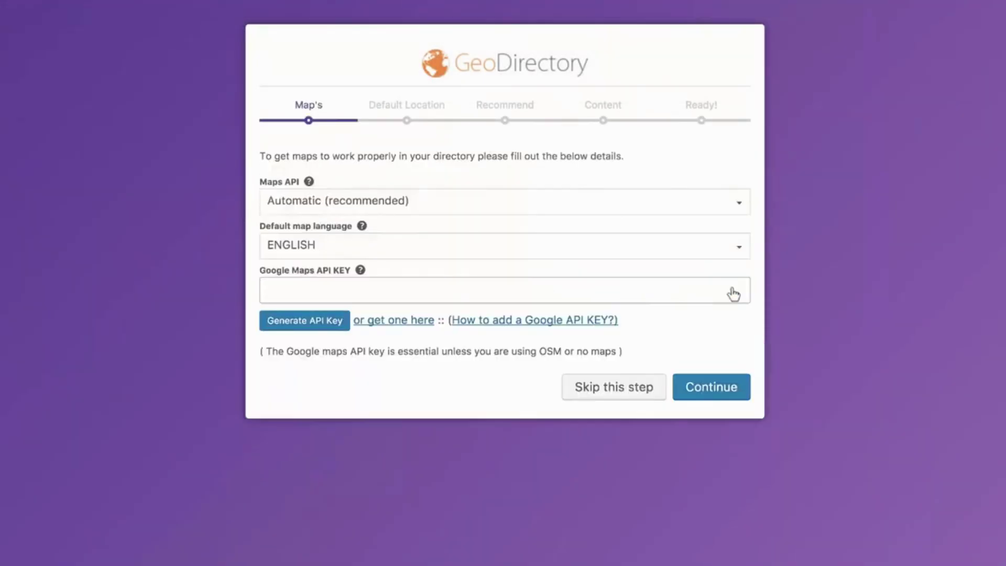
{"action": "left_click", "coordinate": [330, 289]}
{"action": "left_click", "coordinate": [318, 323]}
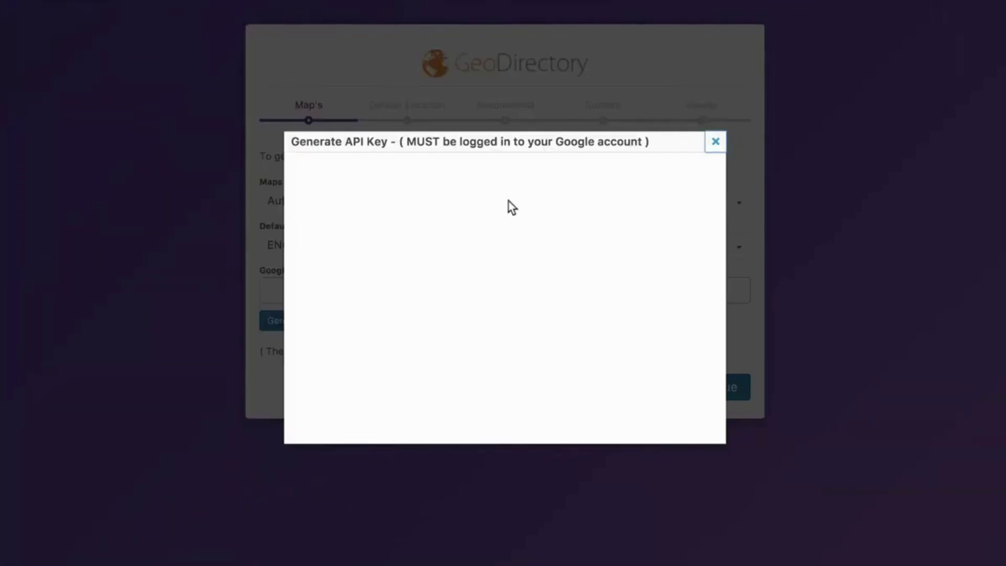
{"action": "left_click", "coordinate": [465, 201]}
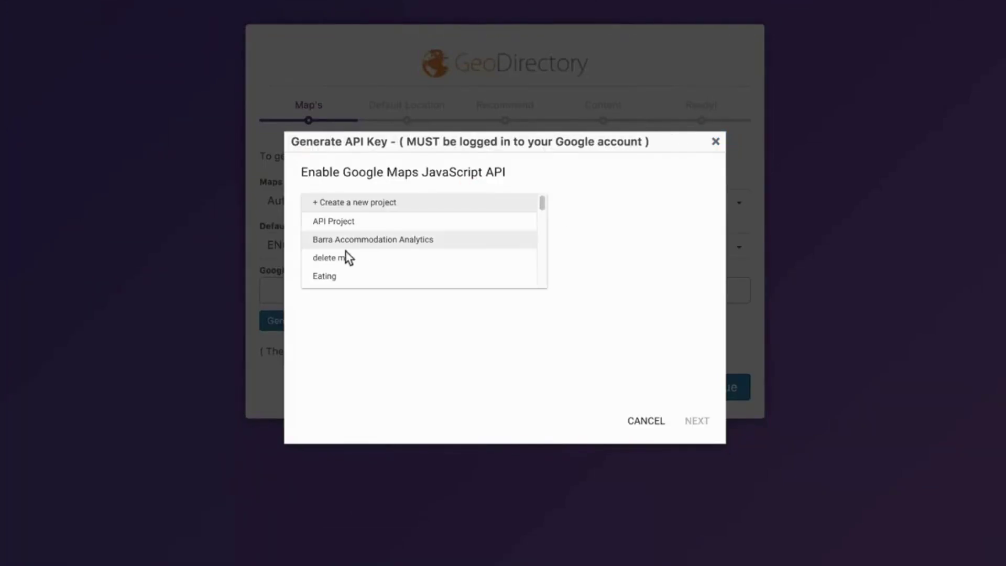
{"action": "left_click", "coordinate": [345, 252]}
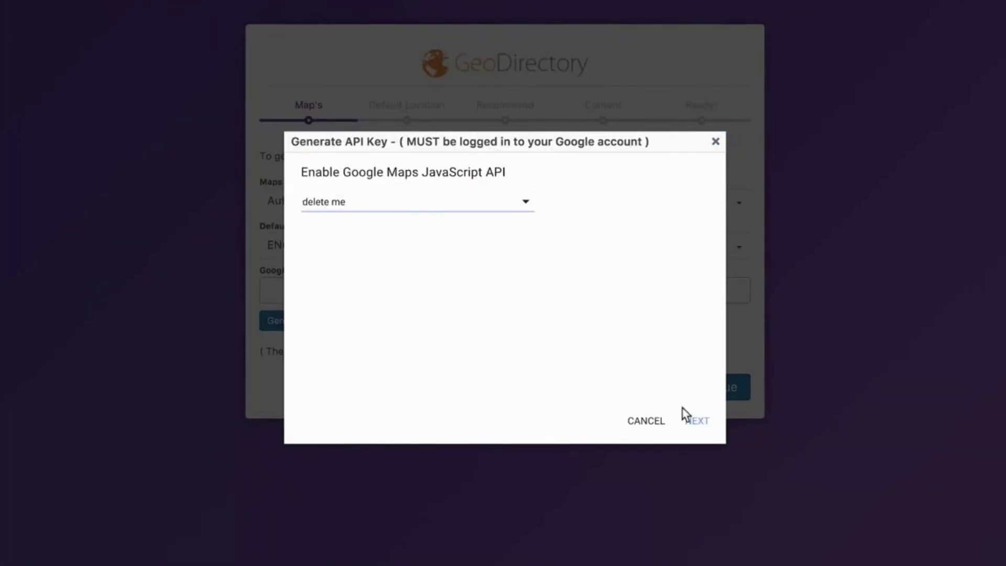
{"action": "left_click", "coordinate": [697, 422]}
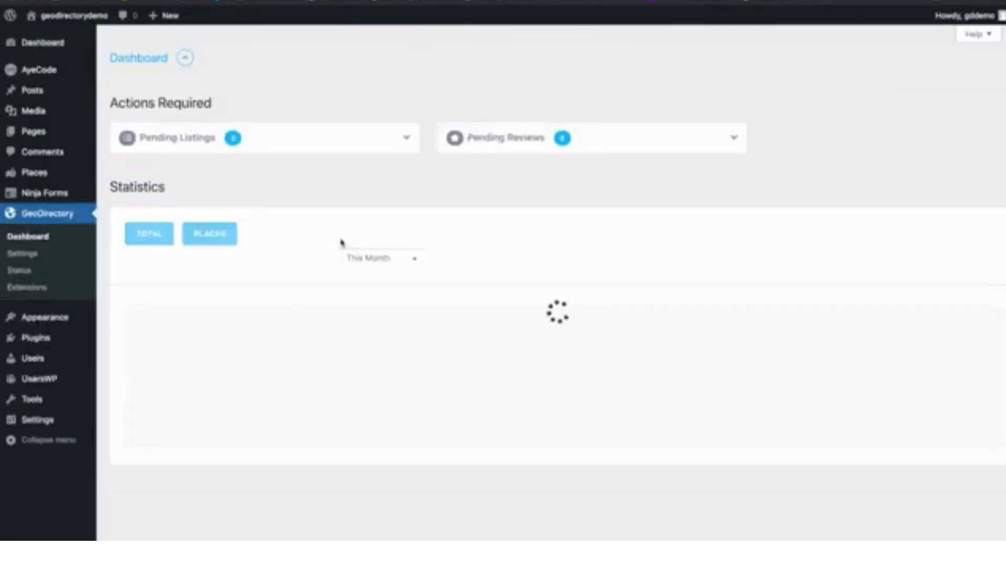
Switch the GeoDirectory dashboard statistics to This Week.
{"action": "scroll", "coordinate": [341, 242], "scroll_direction": "down", "scroll_amount": 3}
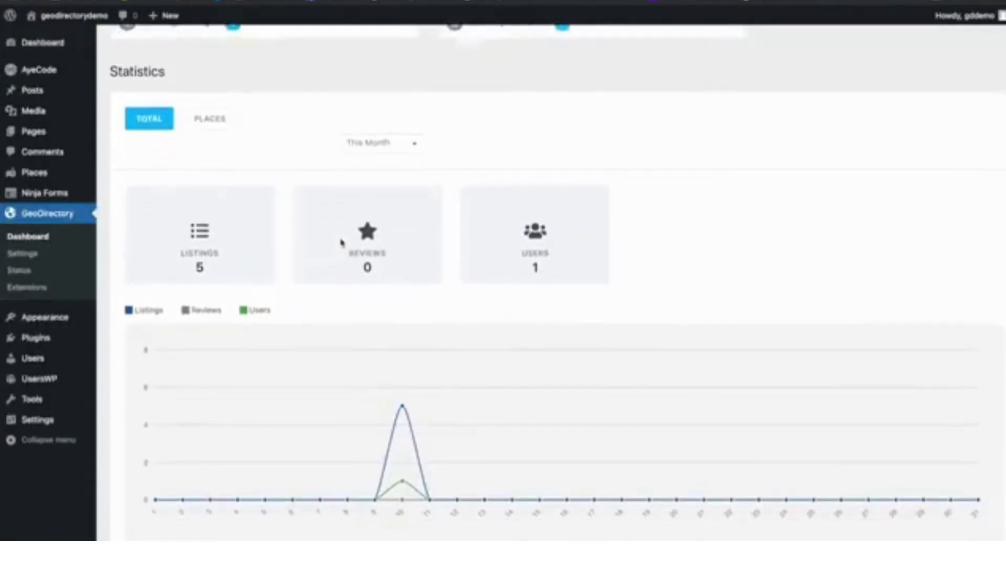
{"action": "scroll", "coordinate": [230, 244], "scroll_direction": "down", "scroll_amount": 1}
{"action": "scroll", "coordinate": [232, 245], "scroll_direction": "up", "scroll_amount": 2}
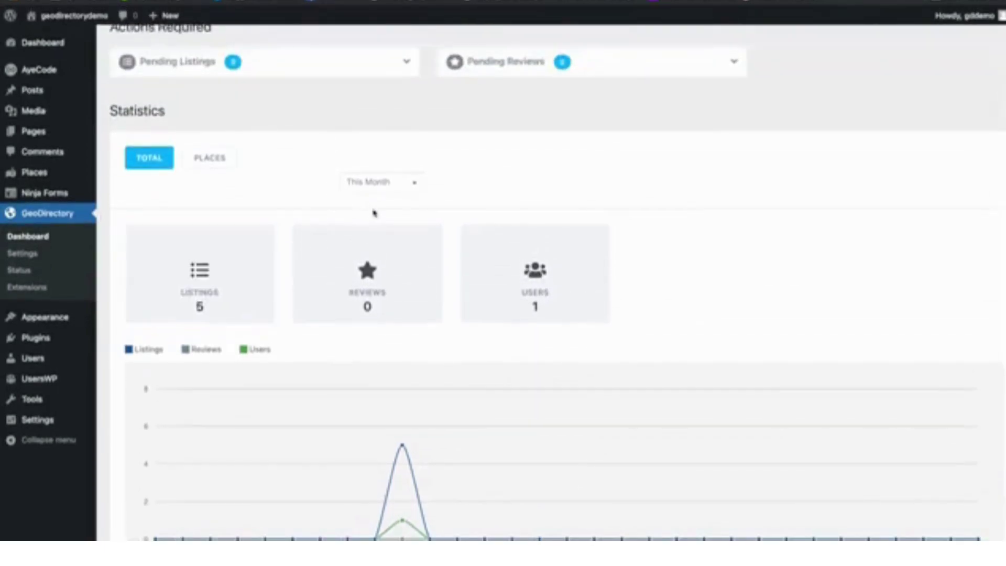
{"action": "left_click", "coordinate": [381, 182]}
{"action": "left_click", "coordinate": [386, 203]}
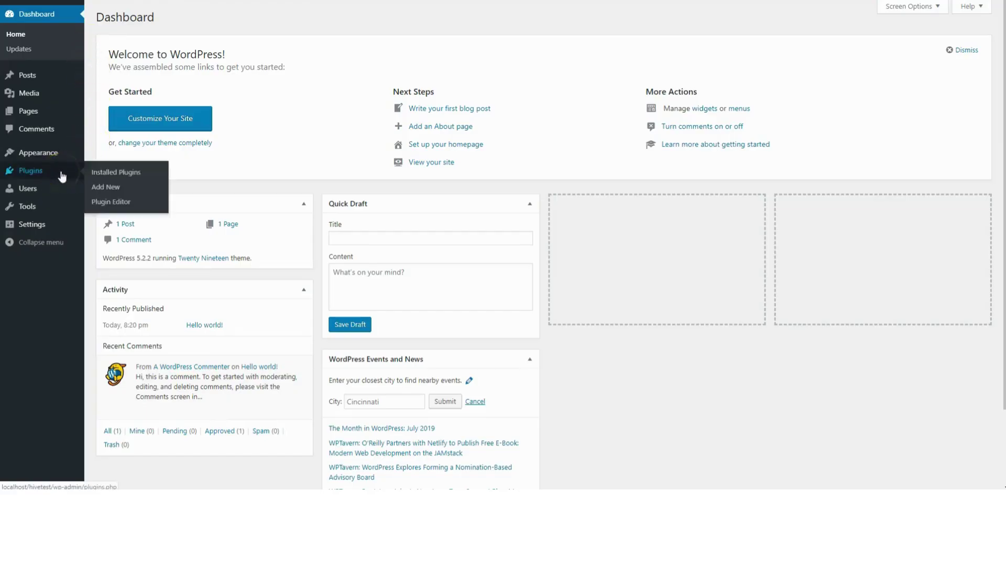
Install and activate the HivePress plugin from Add New Plugins.
{"action": "left_click", "coordinate": [104, 187]}
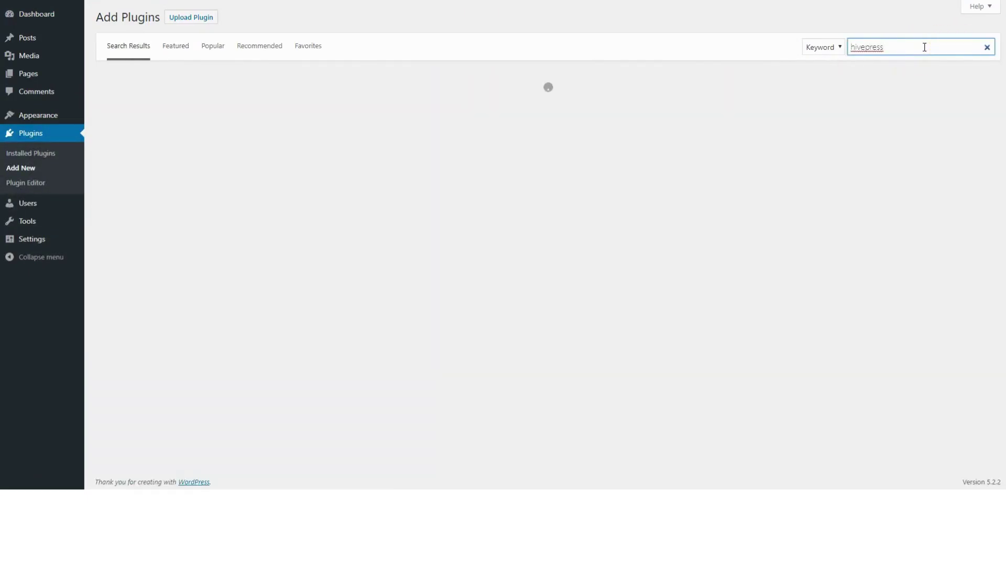
{"action": "left_click", "coordinate": [349, 106]}
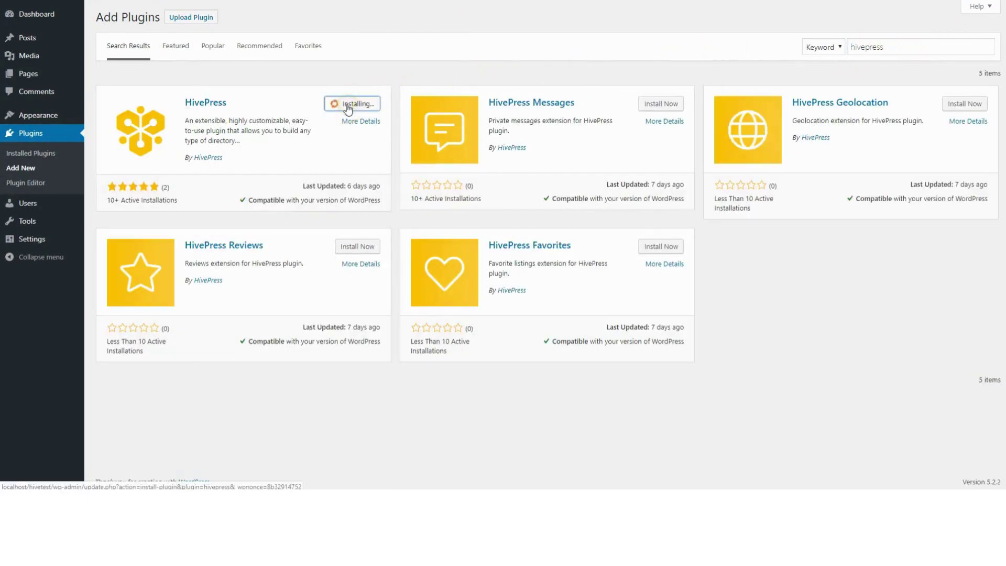
{"action": "left_click", "coordinate": [361, 107]}
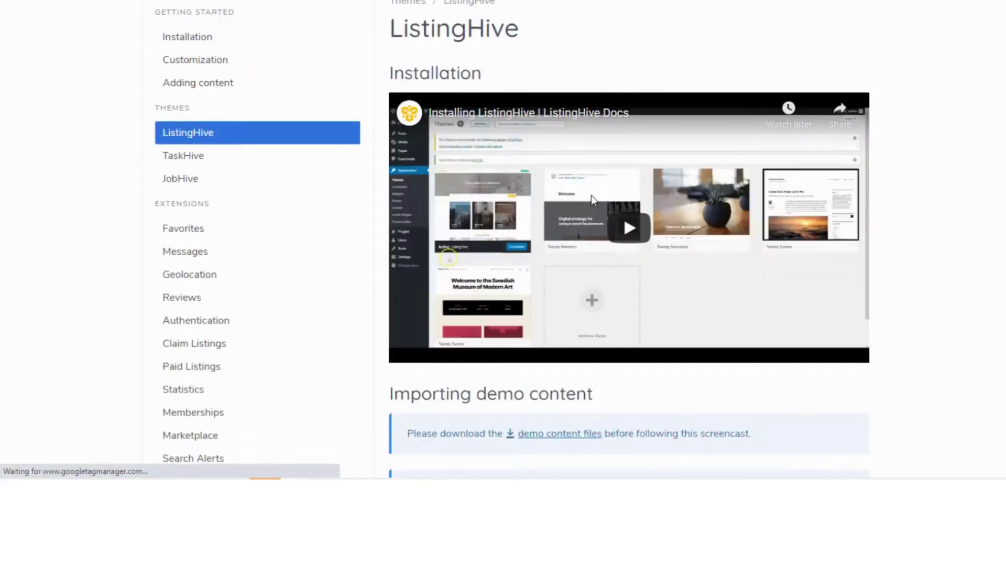
{"action": "scroll", "coordinate": [614, 228], "scroll_direction": "down", "scroll_amount": 4}
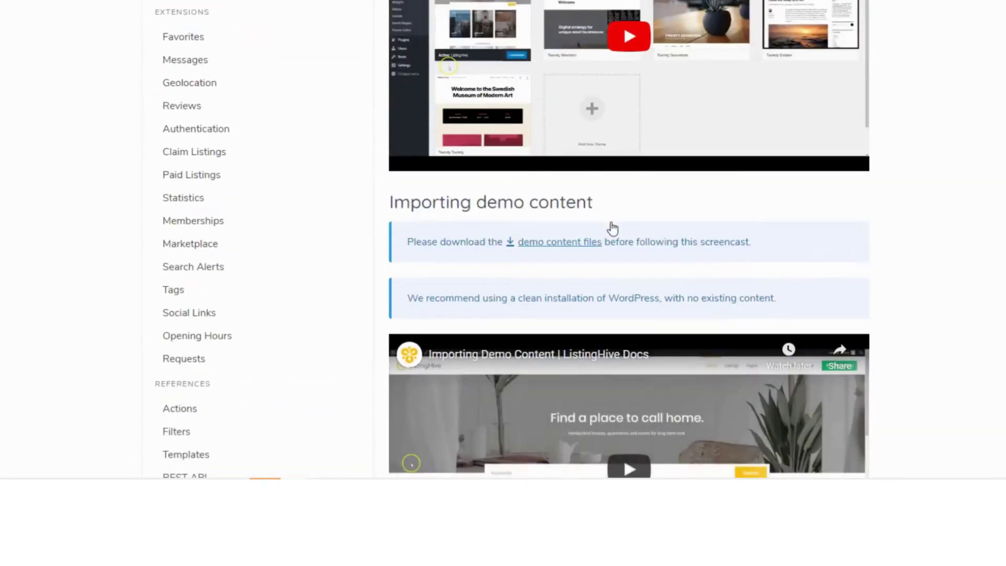
{"action": "scroll", "coordinate": [613, 227], "scroll_direction": "down", "scroll_amount": 7}
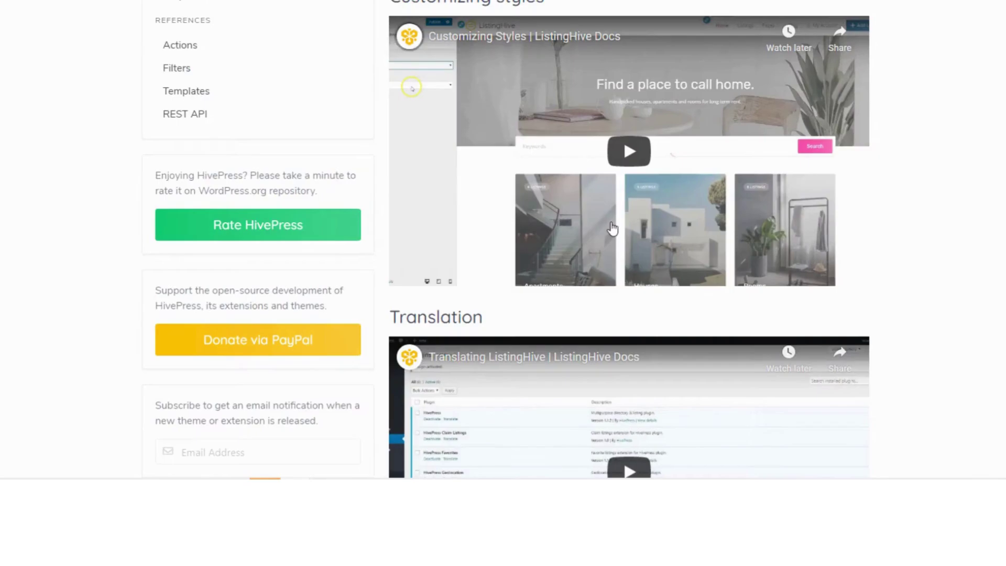
{"action": "scroll", "coordinate": [613, 227], "scroll_direction": "down", "scroll_amount": 19}
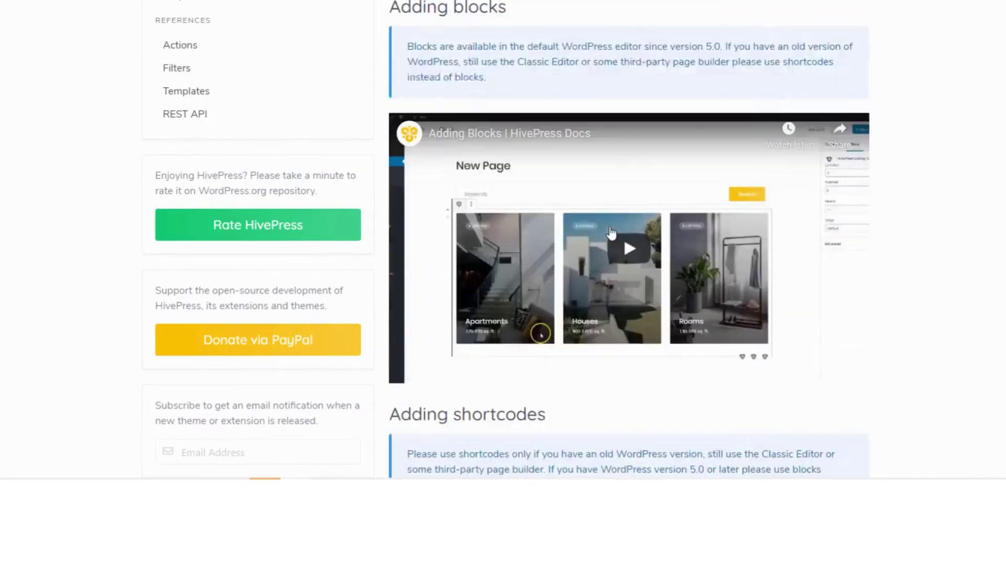
{"action": "scroll", "coordinate": [611, 232], "scroll_direction": "down", "scroll_amount": 2}
{"action": "scroll", "coordinate": [611, 232], "scroll_direction": "up", "scroll_amount": 17}
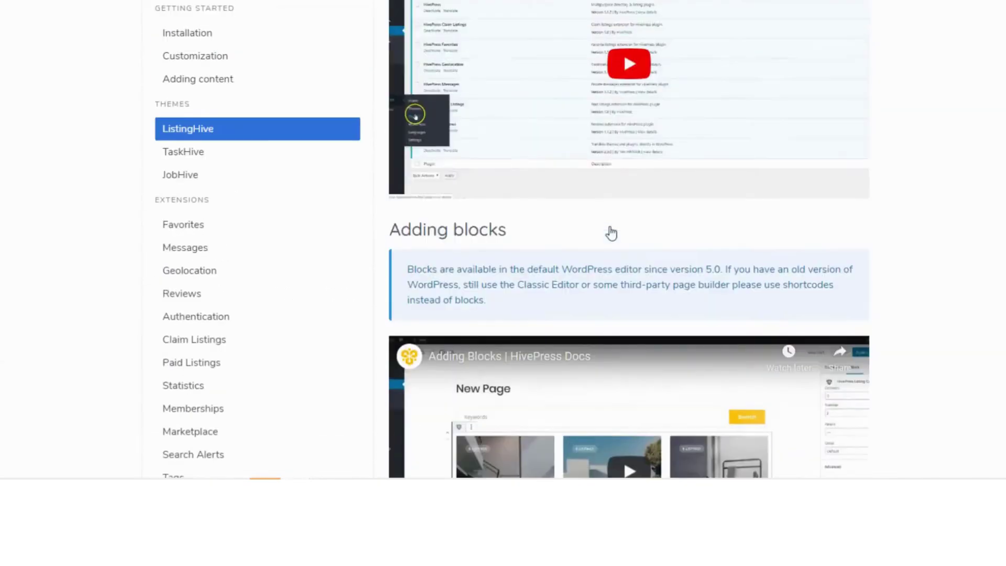
{"action": "scroll", "coordinate": [612, 232], "scroll_direction": "up", "scroll_amount": 15}
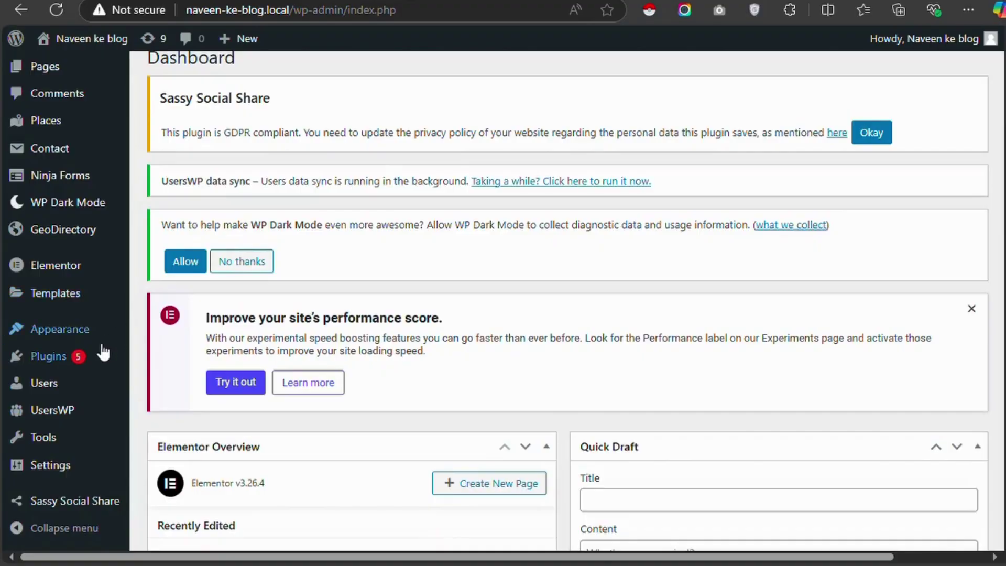
Search the plugin directory for 'Business Directory Plugin' and install it.
{"action": "mouse_move", "coordinate": [96, 358]}
{"action": "left_click", "coordinate": [212, 386]}
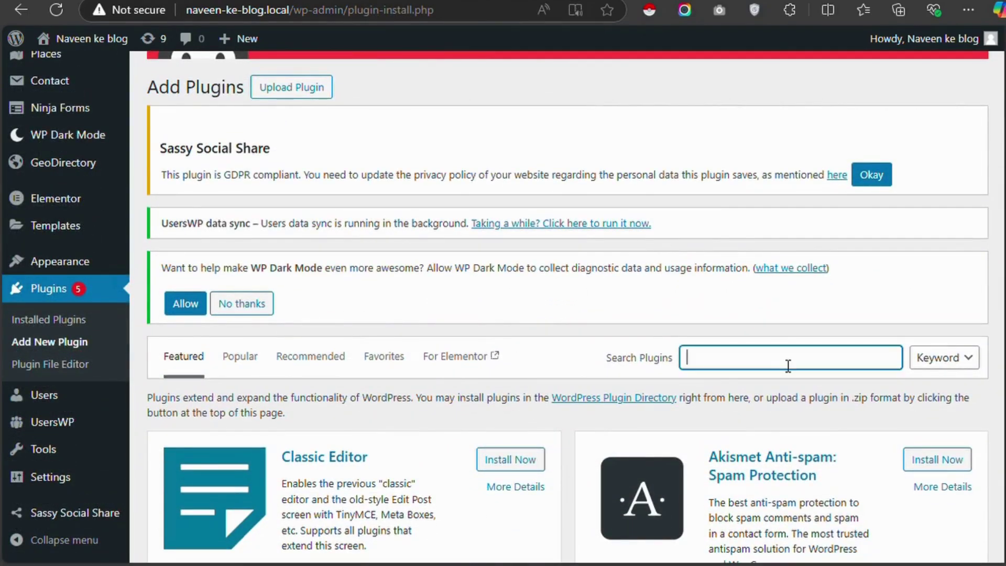
{"action": "type", "text": "Business Directory Plugin"}
{"action": "scroll", "coordinate": [790, 375], "scroll_direction": "down", "scroll_amount": 5}
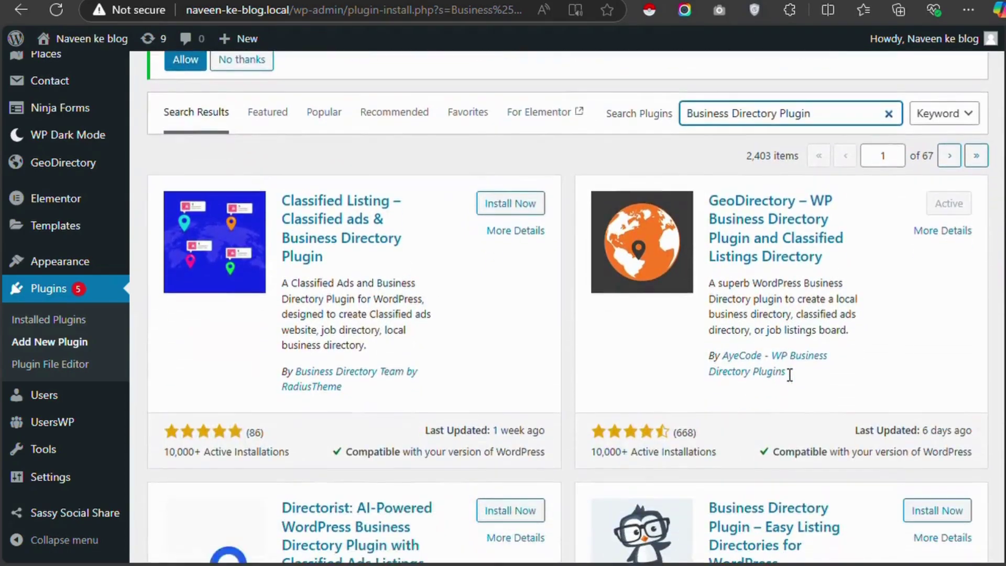
{"action": "scroll", "coordinate": [790, 375], "scroll_direction": "down", "scroll_amount": 3}
{"action": "left_click", "coordinate": [929, 326]}
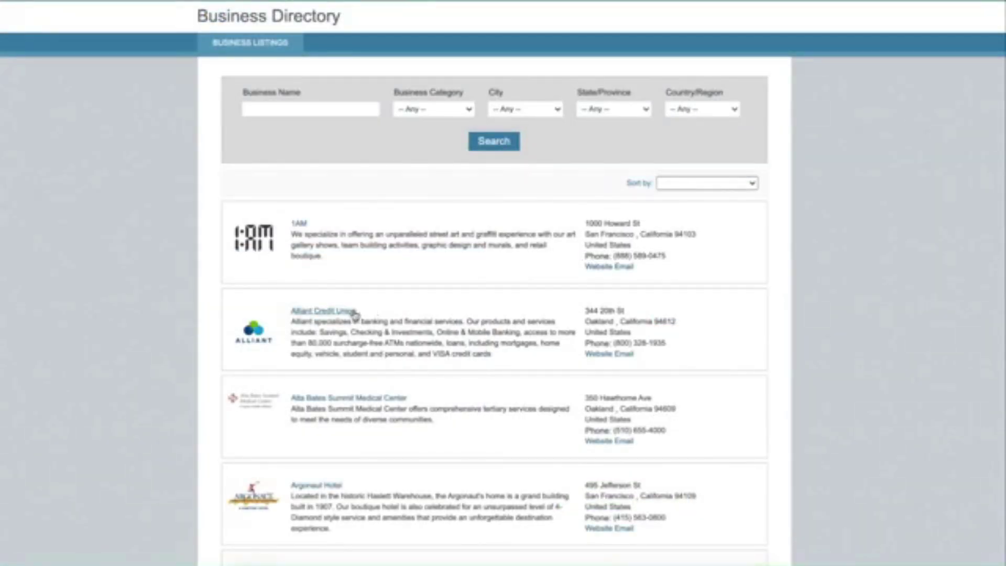
View the Alliant Credit Union listing, sign in to the member area, and start a new listing.
{"action": "left_click", "coordinate": [354, 313]}
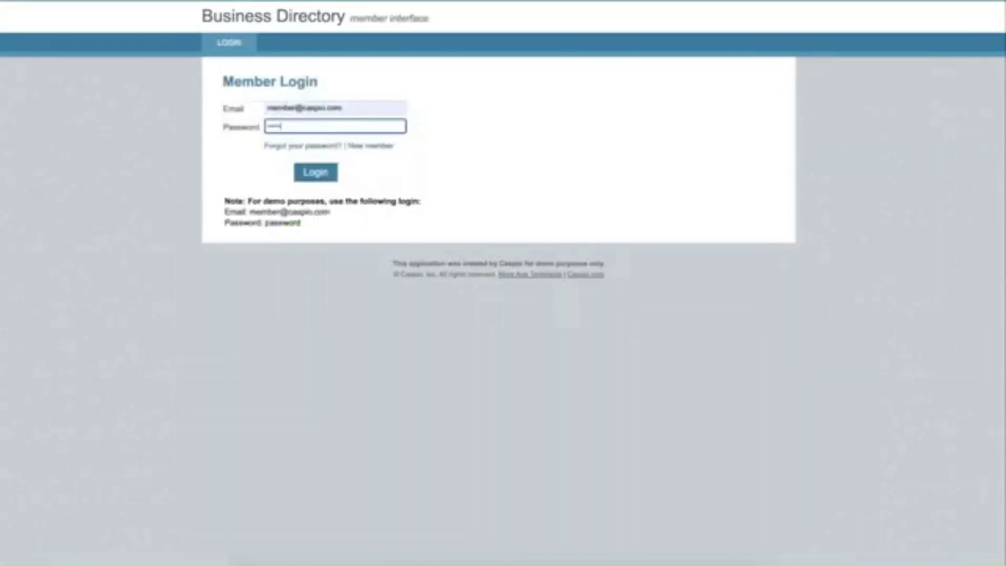
{"action": "key", "text": "Return"}
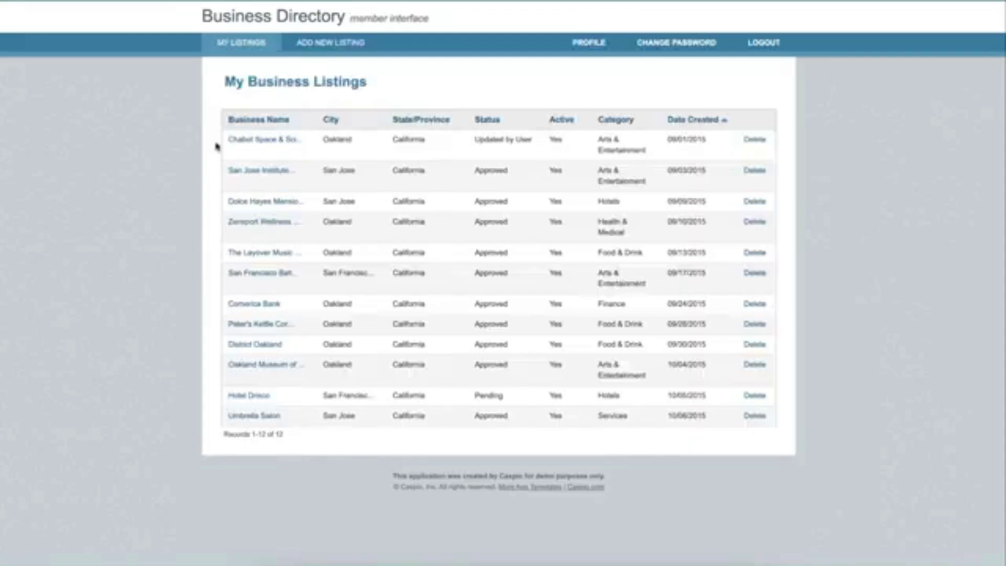
{"action": "left_click", "coordinate": [242, 141]}
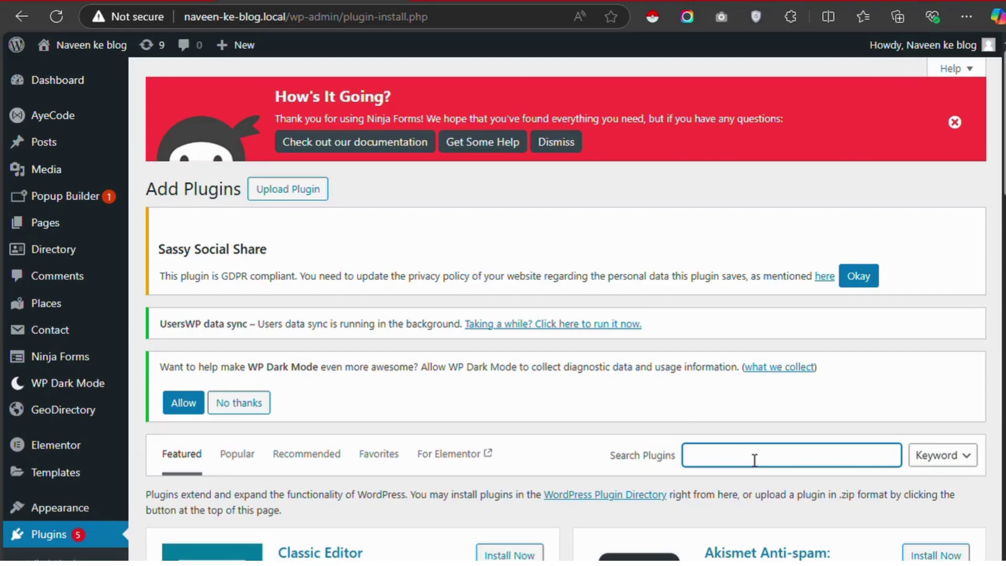
Search for 'Estatik Real Estate Plugin' and install it from its card.
{"action": "key", "text": "Return"}
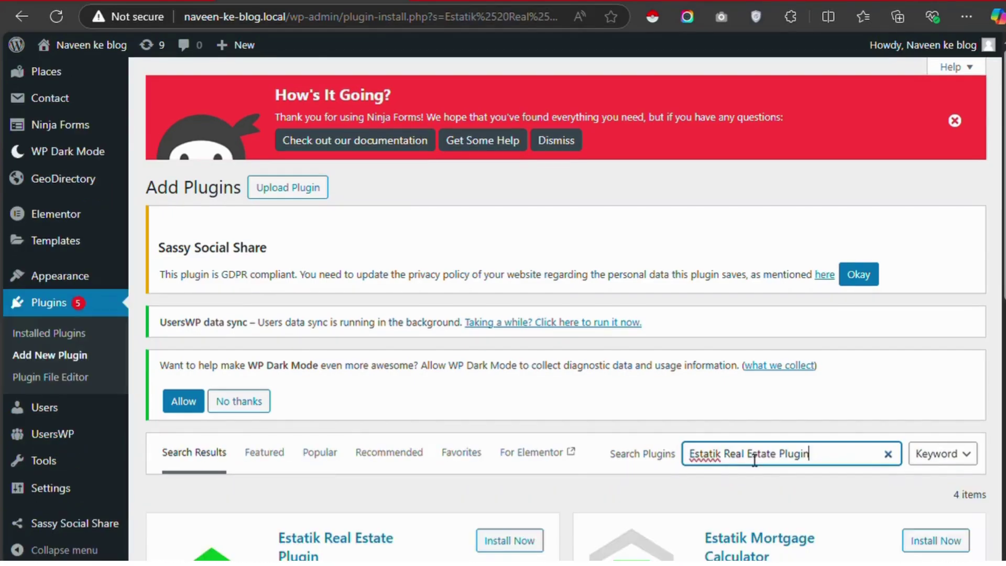
{"action": "scroll", "coordinate": [755, 460], "scroll_direction": "down", "scroll_amount": 4}
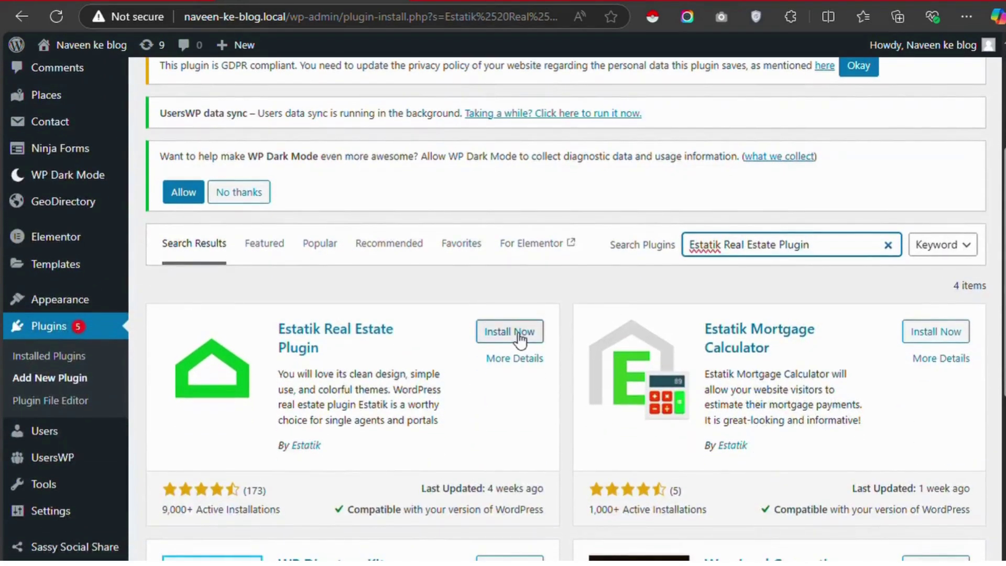
{"action": "left_click", "coordinate": [520, 338]}
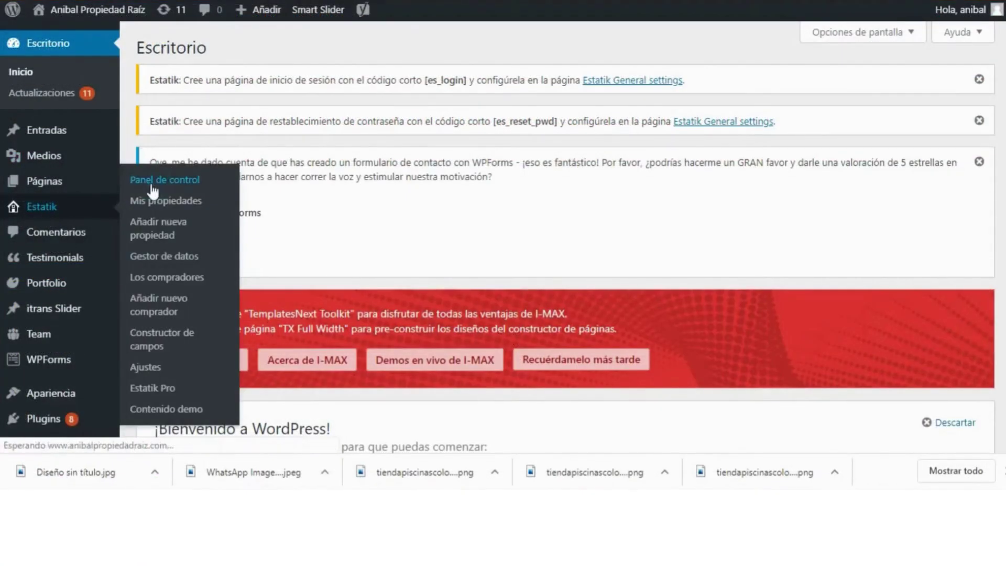
Check the Estatik properties list with its one farm listing, then return to the control panel.
{"action": "left_click", "coordinate": [157, 180]}
{"action": "scroll", "coordinate": [177, 209], "scroll_direction": "down", "scroll_amount": 5}
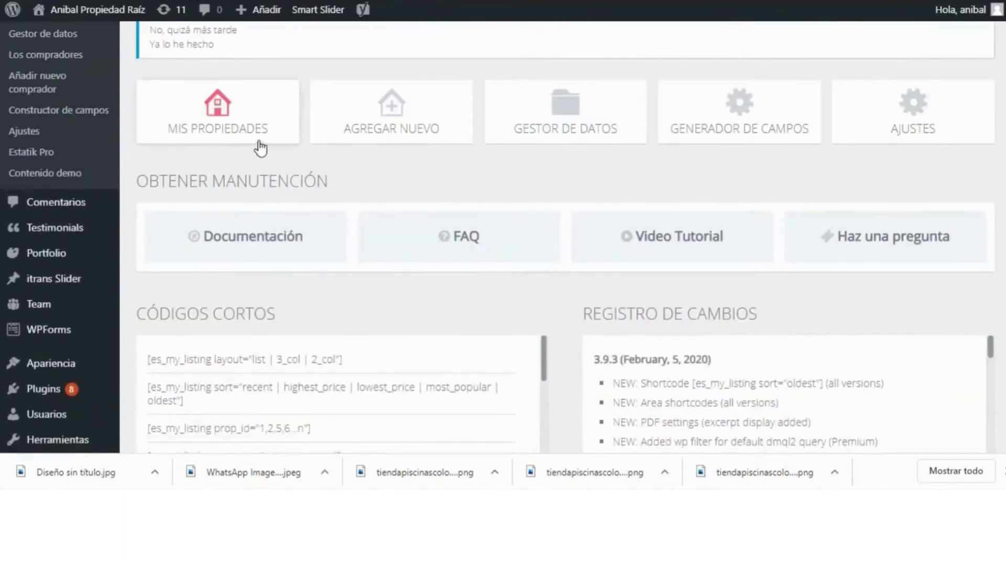
{"action": "left_click", "coordinate": [244, 135]}
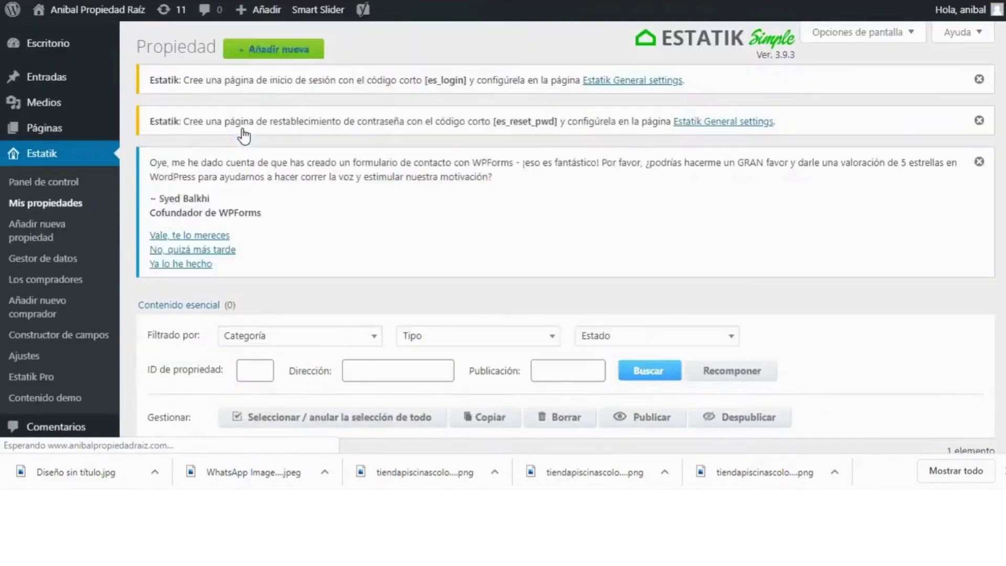
{"action": "scroll", "coordinate": [246, 139], "scroll_direction": "down", "scroll_amount": 5}
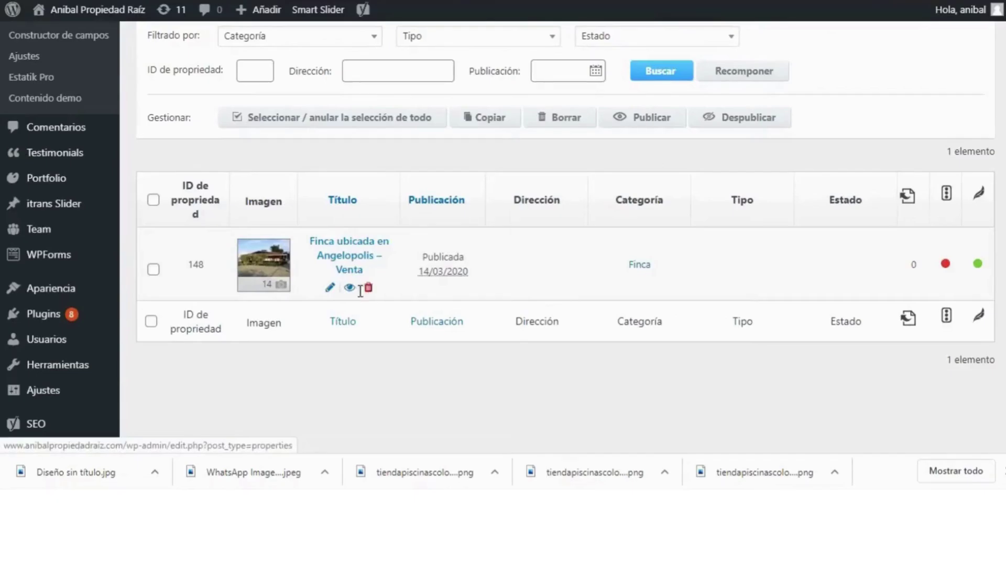
{"action": "left_click", "coordinate": [38, 9]}
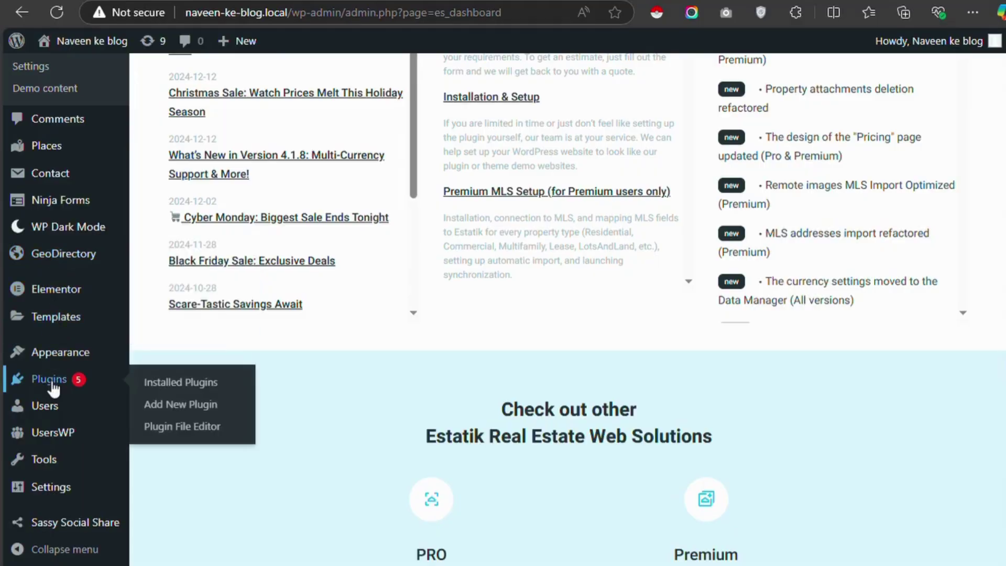
Search the plugin directory for 'WP Directory' and install WP Directory Kit.
{"action": "left_click", "coordinate": [742, 454]}
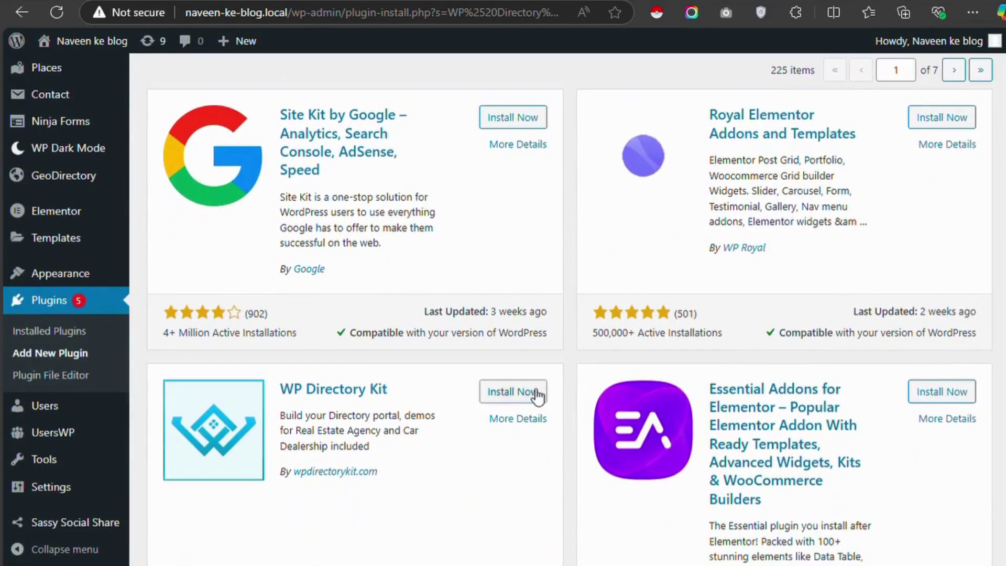
{"action": "left_click", "coordinate": [537, 395]}
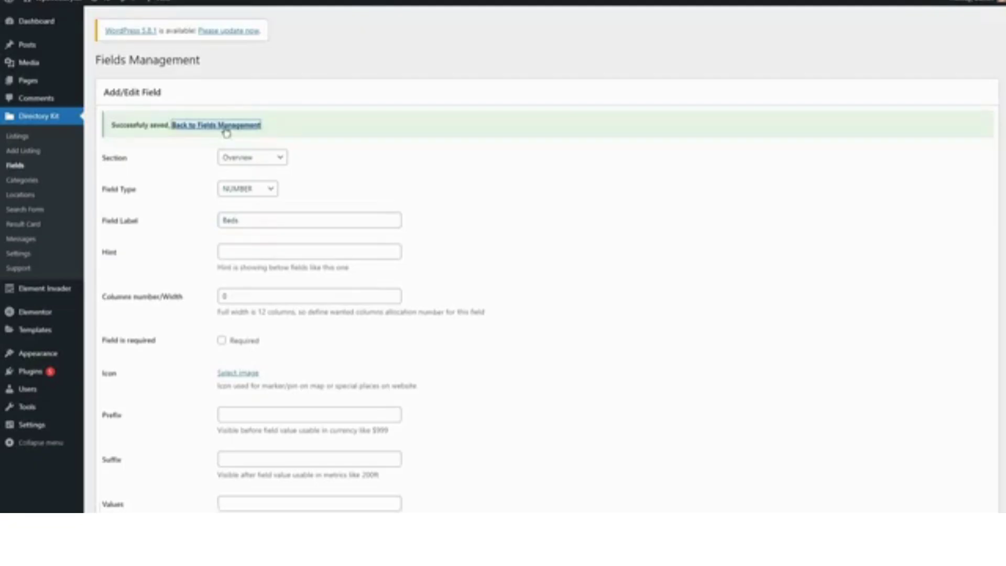
Drag the #63 Beds field to the top of Overview and open it for editing.
{"action": "left_click", "coordinate": [226, 126]}
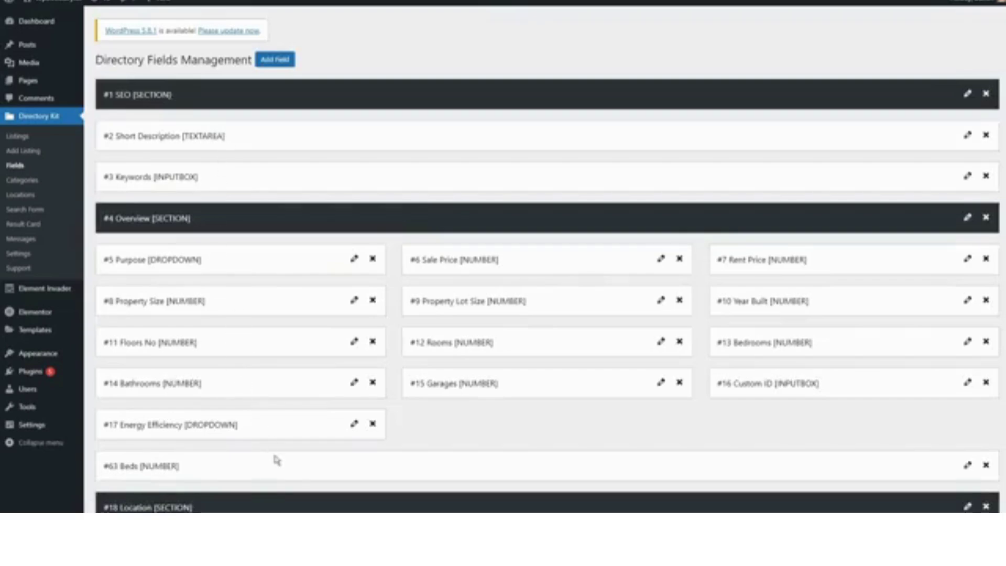
{"action": "left_click_drag", "start_coordinate": [276, 471], "coordinate": [277, 262]}
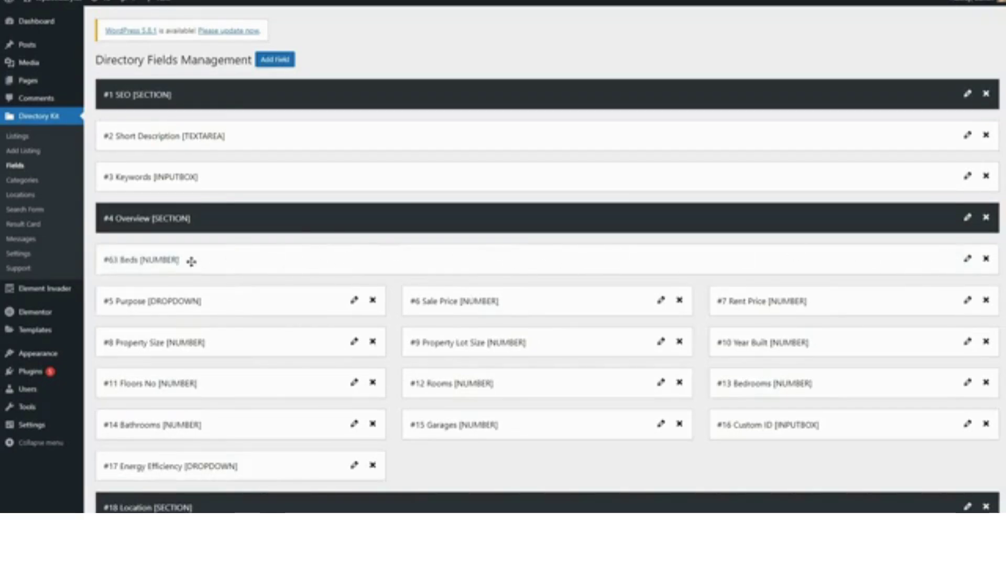
{"action": "left_click", "coordinate": [168, 258]}
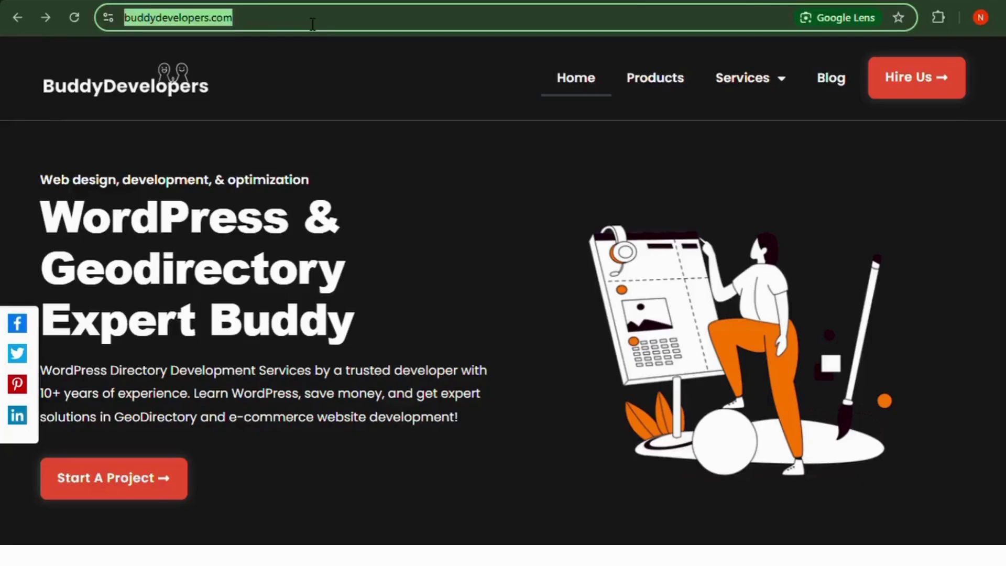
Go to buddydevelopers.com and open its Hire Us start-a-project page.
{"action": "left_click", "coordinate": [312, 24]}
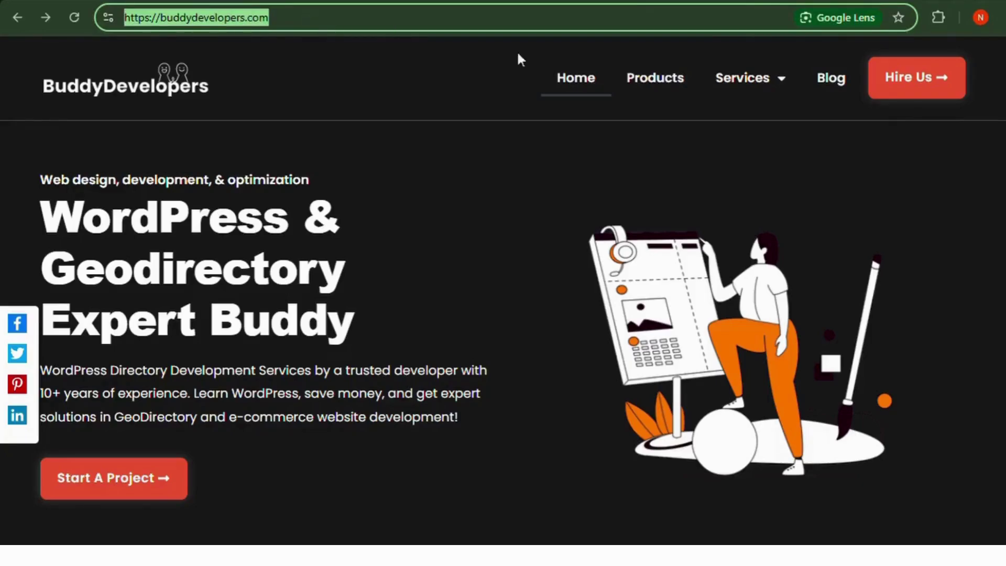
{"action": "left_click", "coordinate": [911, 88]}
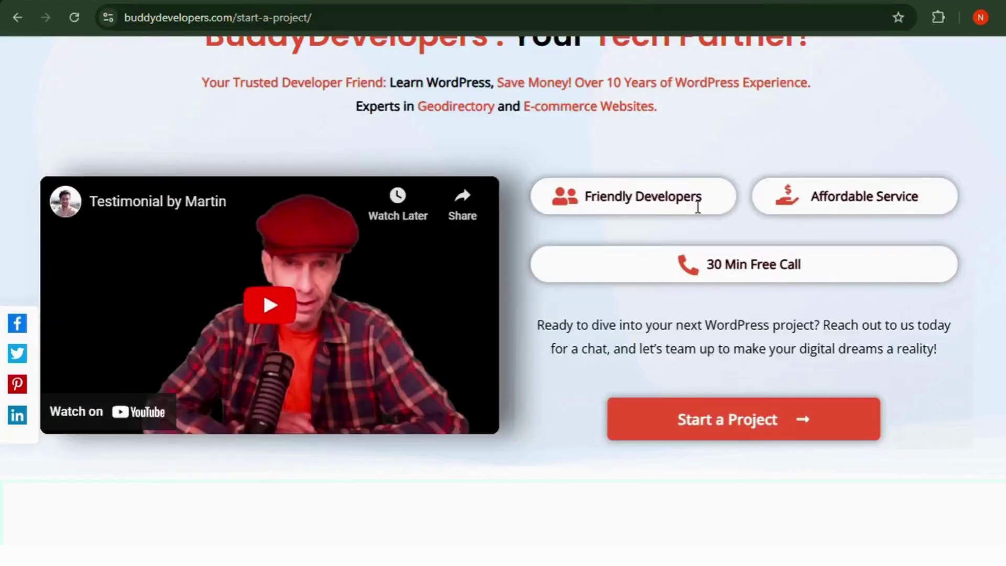